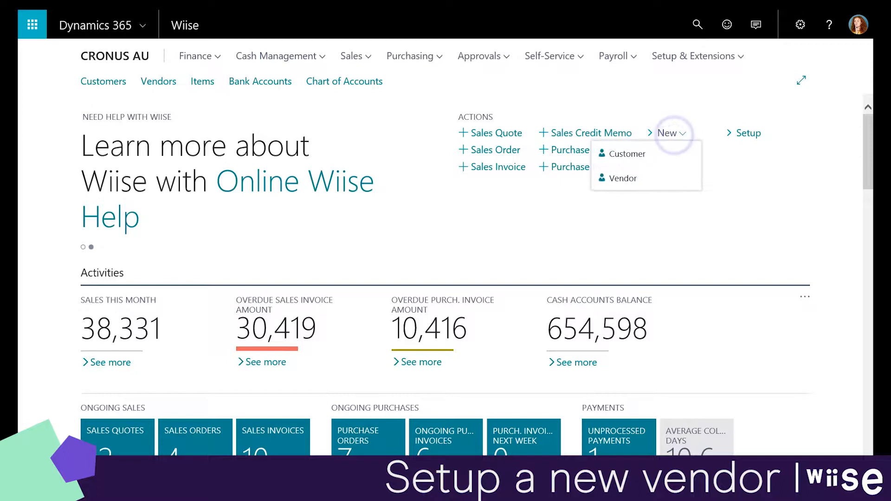
Open the New action on the Role Center to start a new vendor.
{"action": "left_click", "coordinate": [653, 179]}
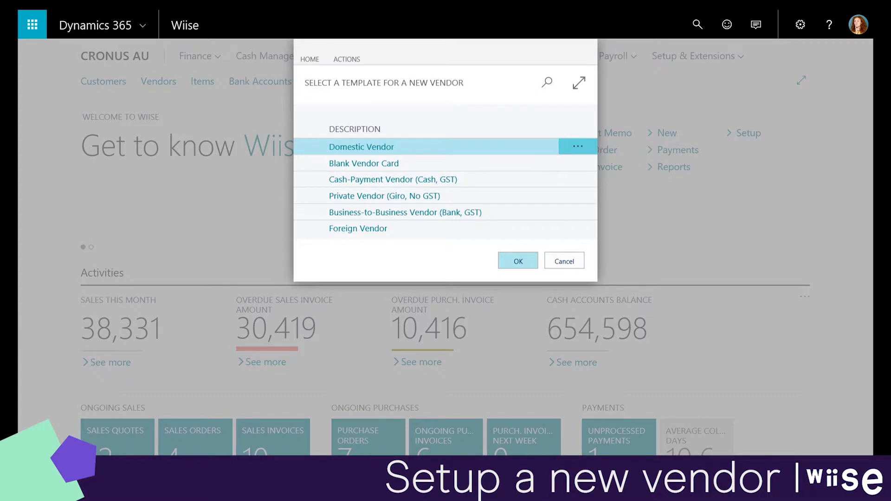
Compare the Blank, Cash-Payment and Foreign vendor templates, then confirm Domestic Vendor.
{"action": "left_click", "coordinate": [524, 167]}
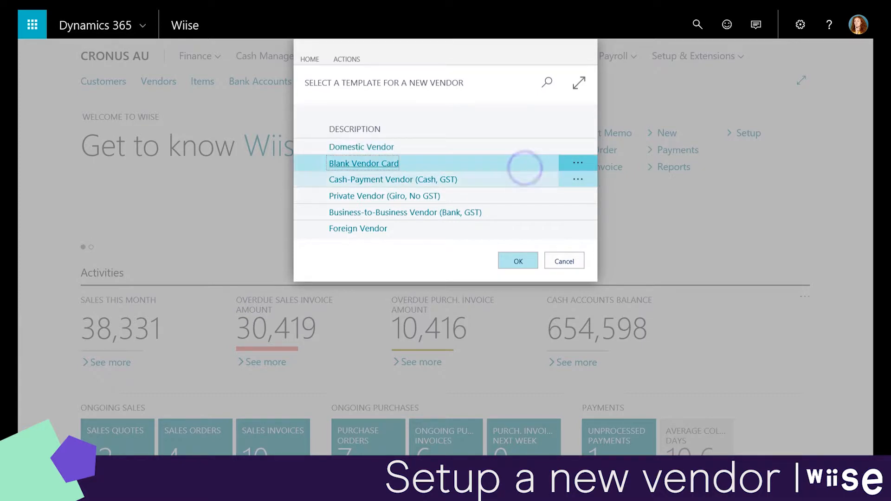
{"action": "left_click", "coordinate": [523, 178]}
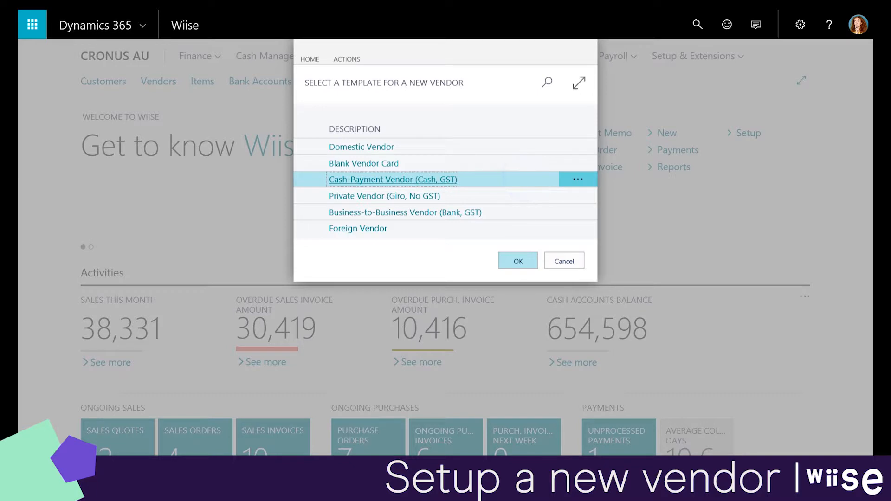
{"action": "left_click", "coordinate": [503, 231]}
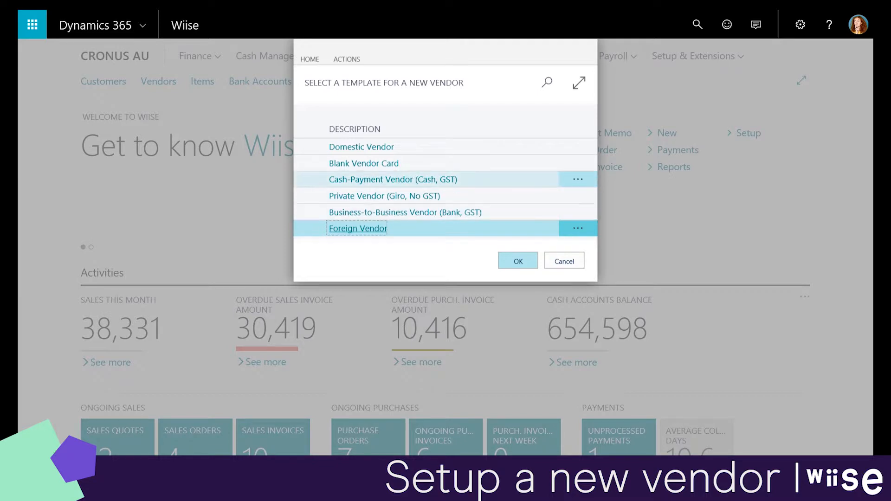
{"action": "left_click", "coordinate": [491, 152]}
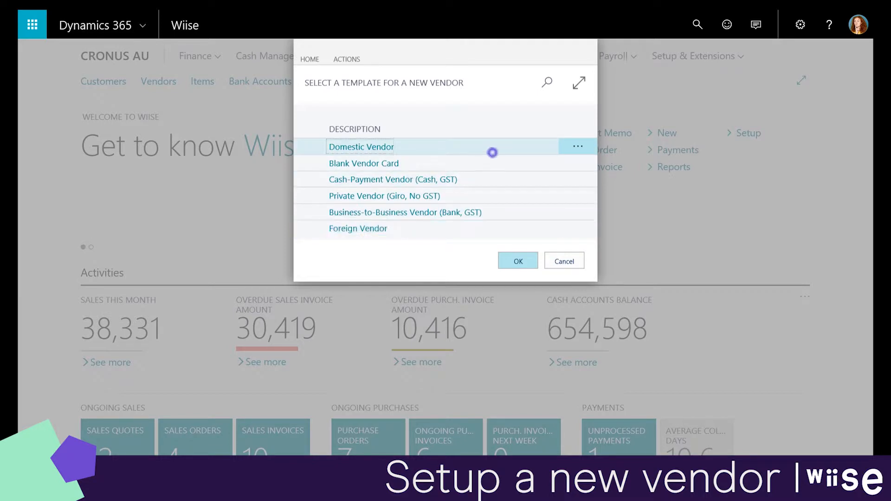
{"action": "left_click", "coordinate": [518, 261]}
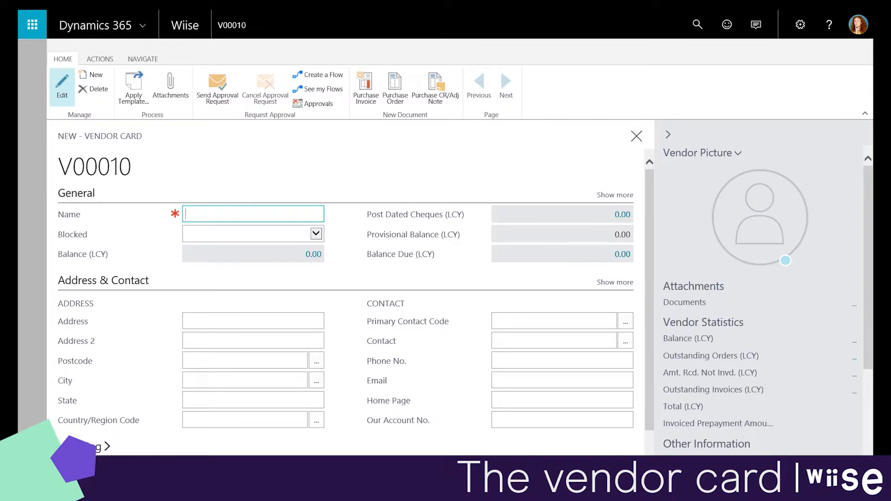
Name vendor V00010 'Microsoft' with postcode 2113 and city NORTH RYDE, then start a new contact.
{"action": "type", "text": "Microsoft"}
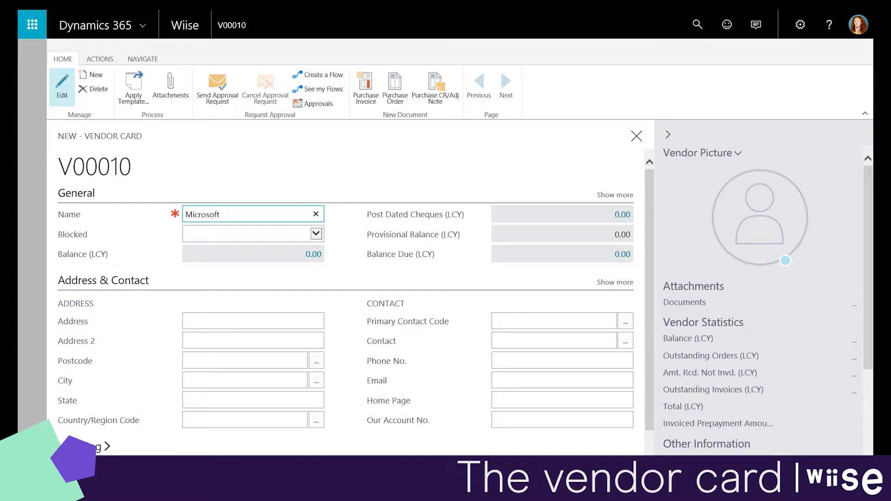
{"action": "left_click", "coordinate": [273, 361]}
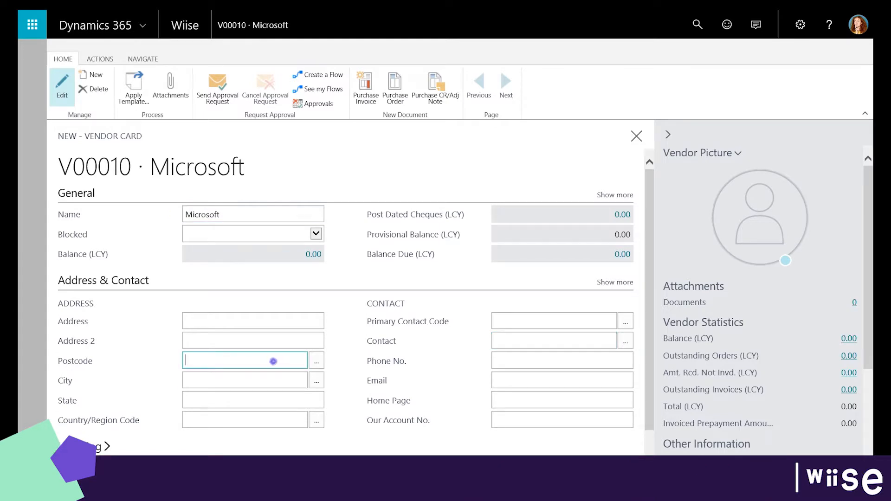
{"action": "type", "text": "2113"}
{"action": "key", "text": "Tab"}
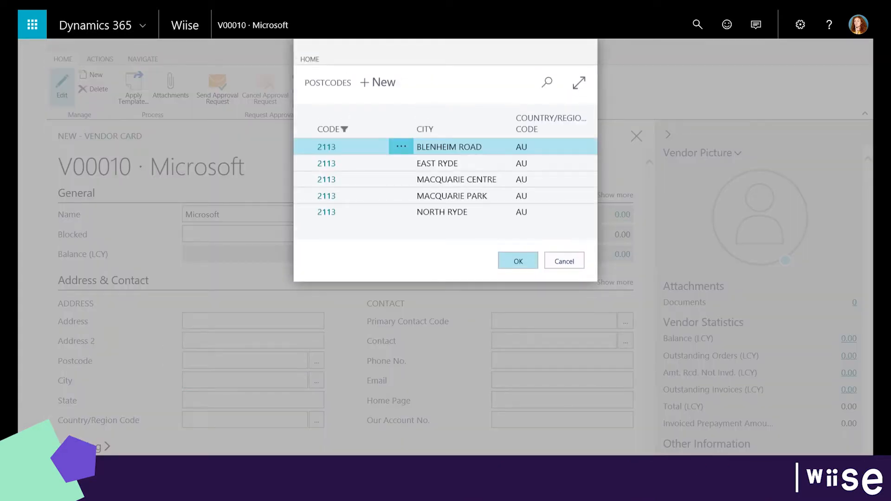
{"action": "double_click", "coordinate": [442, 212]}
{"action": "left_click", "coordinate": [625, 321]}
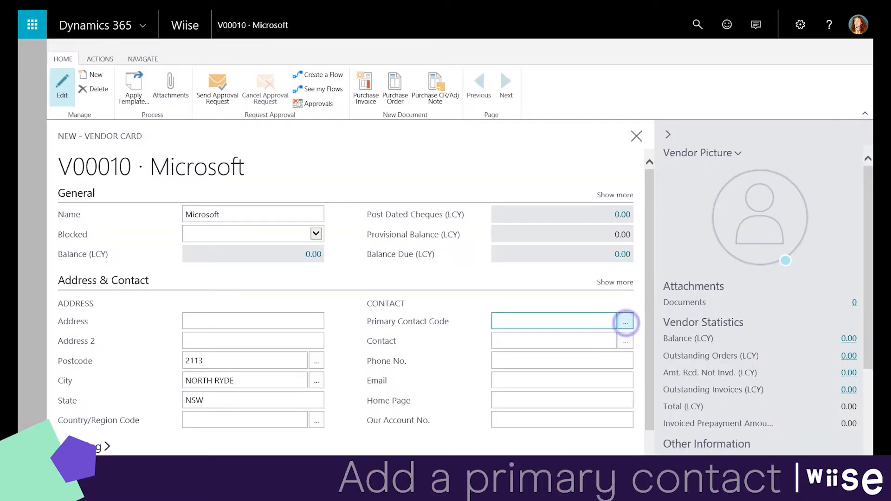
{"action": "left_click", "coordinate": [298, 136]}
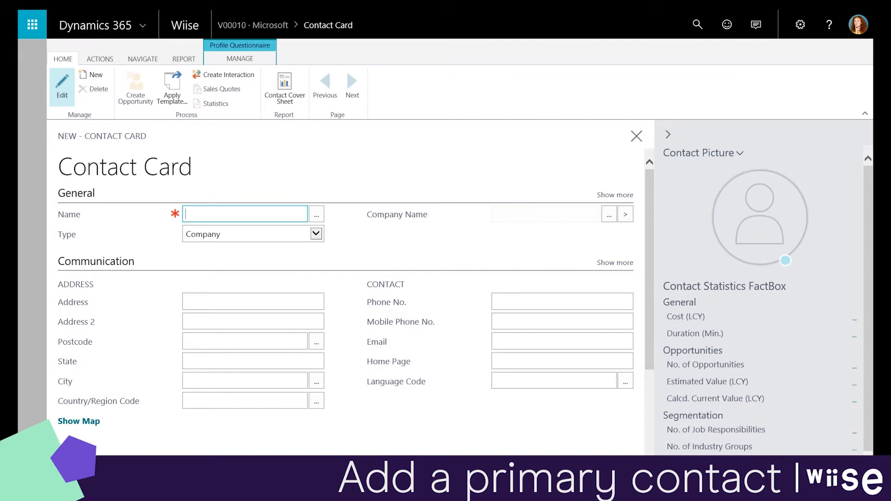
Create a Person contact with the contact's full name and assign it as primary contact.
{"action": "left_click", "coordinate": [316, 233]}
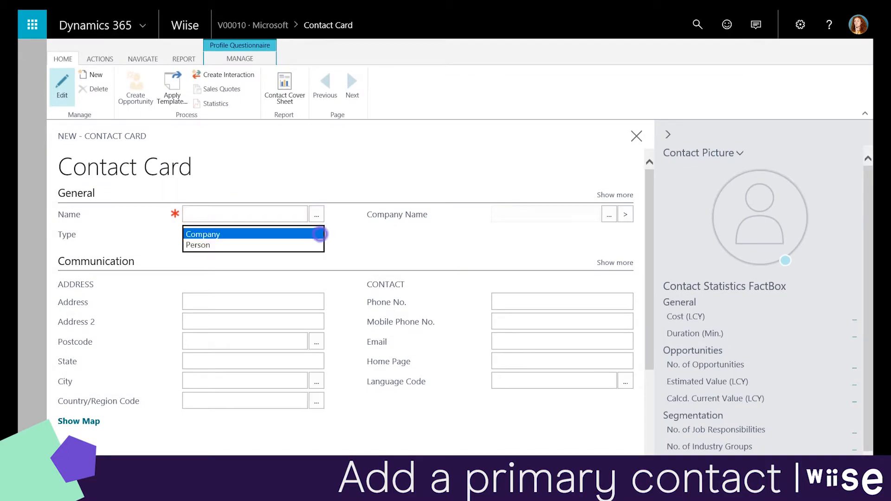
{"action": "left_click", "coordinate": [304, 244]}
{"action": "left_click", "coordinate": [244, 209]}
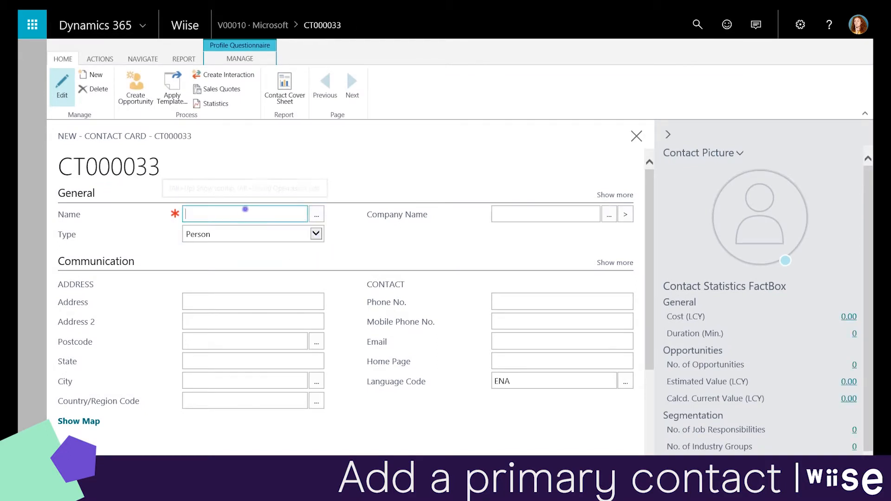
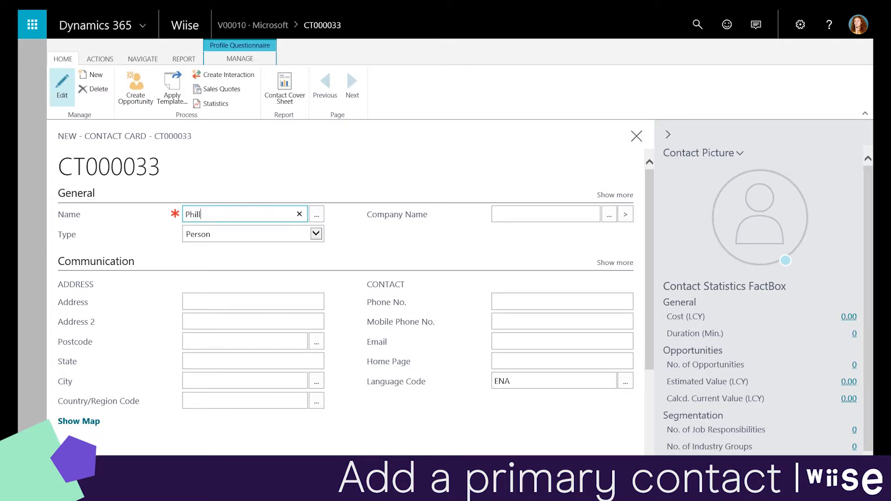
{"action": "left_click", "coordinate": [358, 231]}
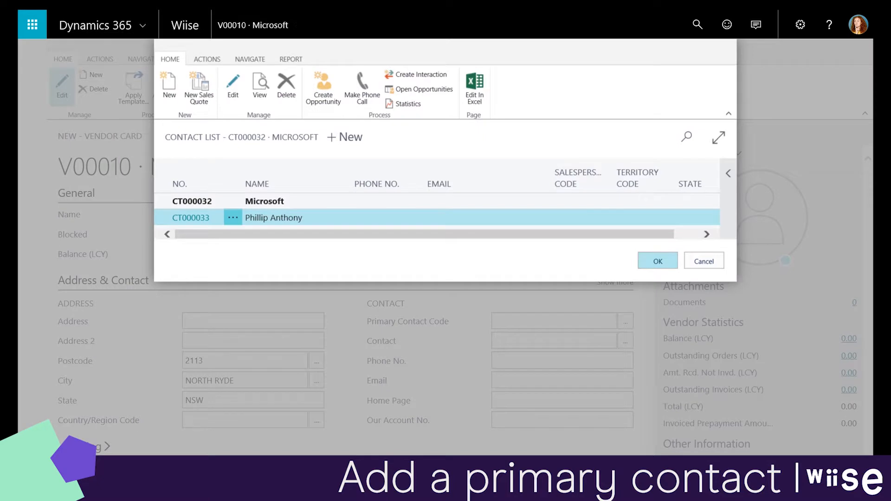
{"action": "left_click", "coordinate": [642, 261]}
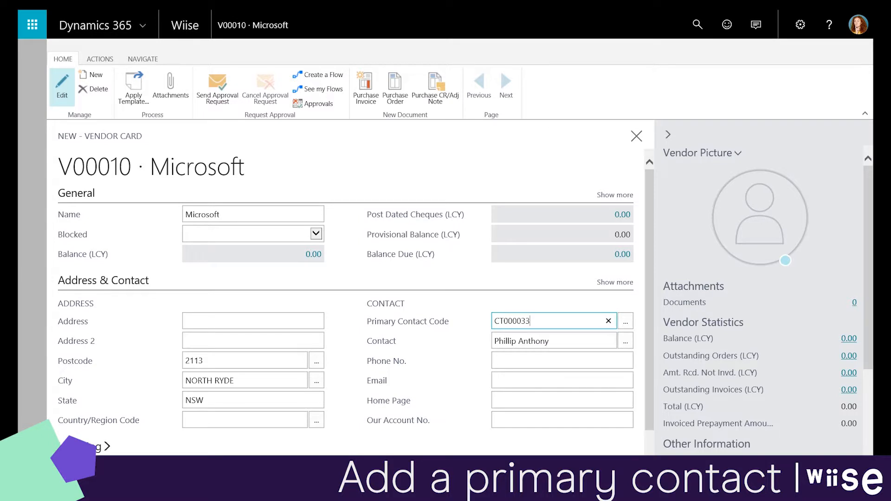
{"action": "left_click", "coordinate": [103, 281]}
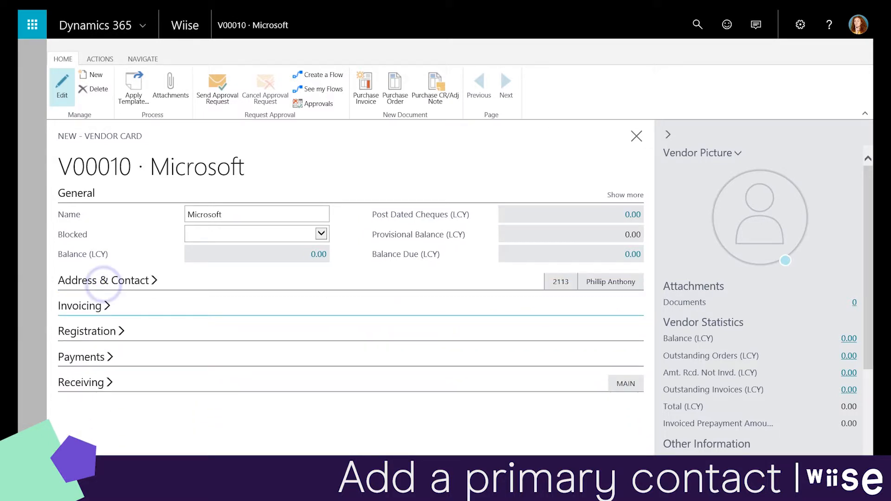
{"action": "left_click", "coordinate": [102, 304]}
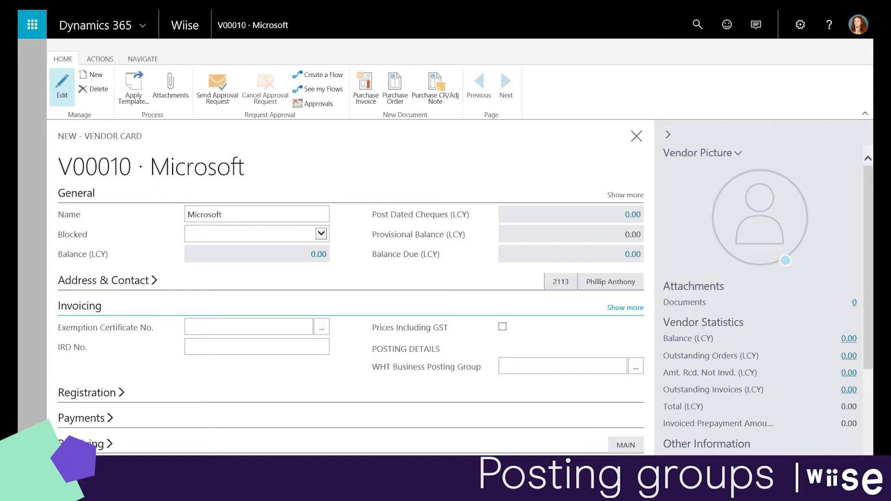
Set Gen. Bus., GST Bus. and Vendor Posting Groups to DOMESTIC, then show Payments.
{"action": "left_click", "coordinate": [619, 307]}
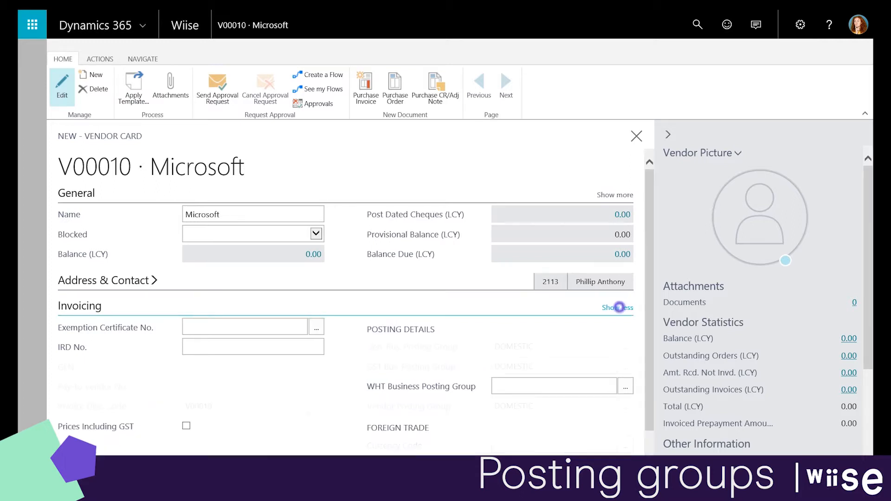
{"action": "mouse_move", "coordinate": [412, 347]}
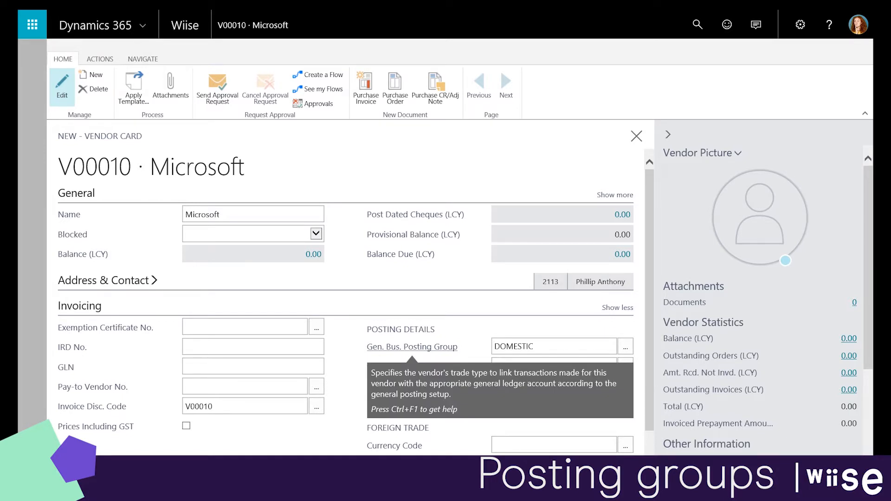
{"action": "mouse_move", "coordinate": [411, 367]}
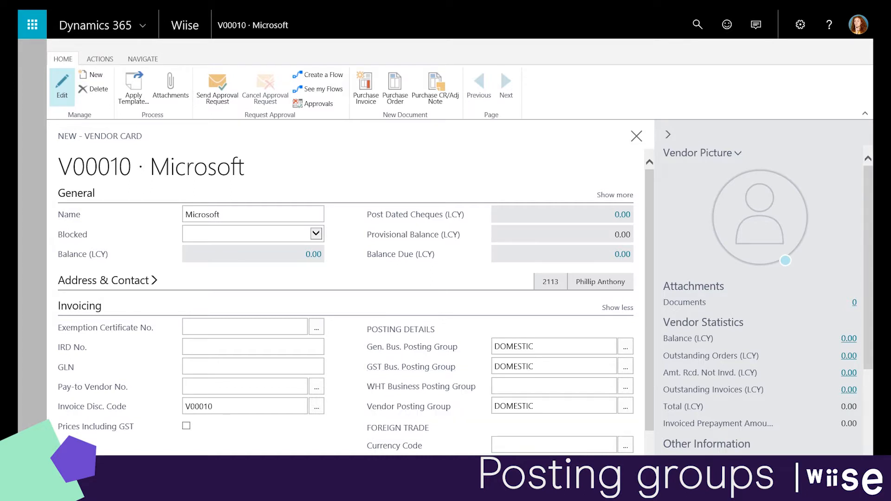
{"action": "mouse_move", "coordinate": [408, 406]}
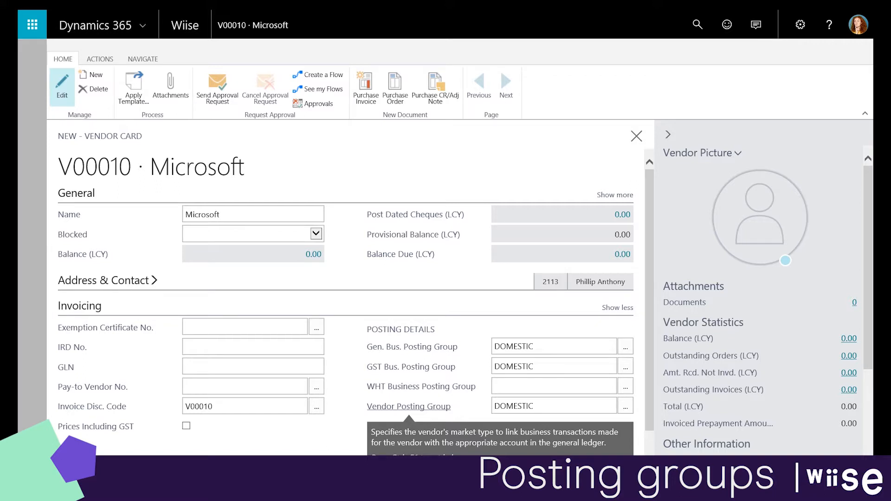
{"action": "left_click", "coordinate": [79, 306]}
{"action": "left_click", "coordinate": [85, 356]}
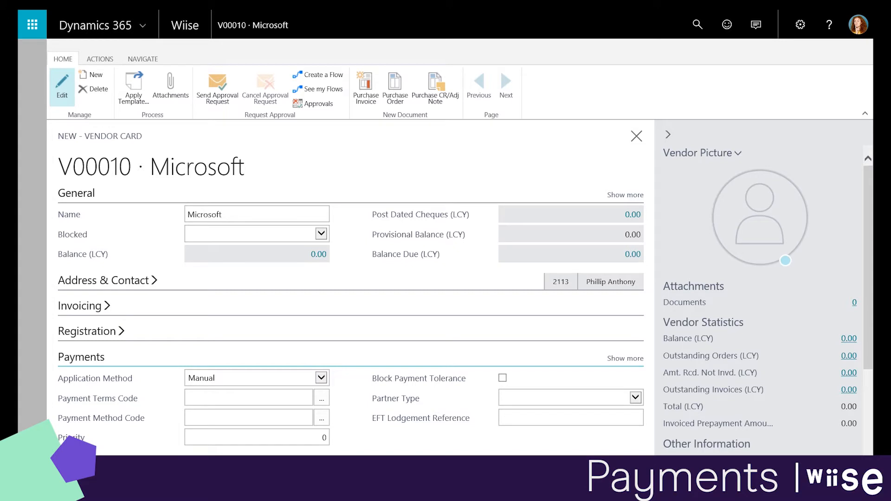
{"action": "left_click", "coordinate": [532, 420]}
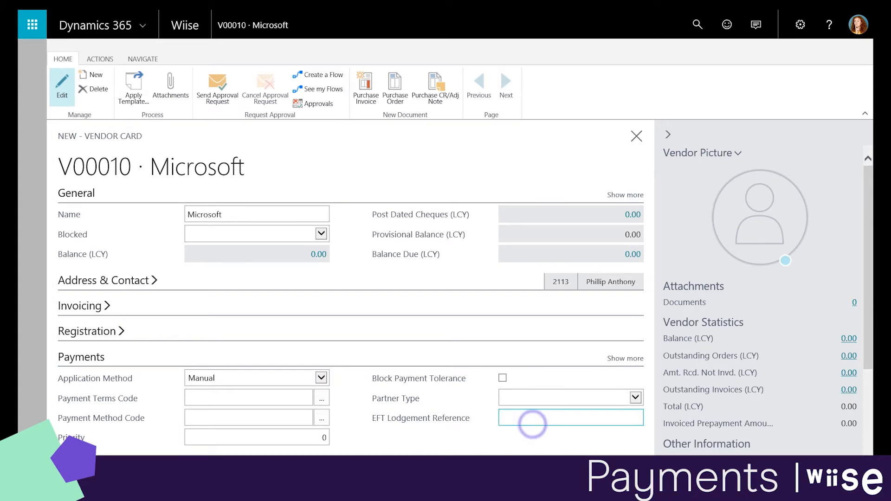
Enter EFT lodgement reference MICRO1234 and choose BANK as the payment method.
{"action": "type", "text": "Mi"}
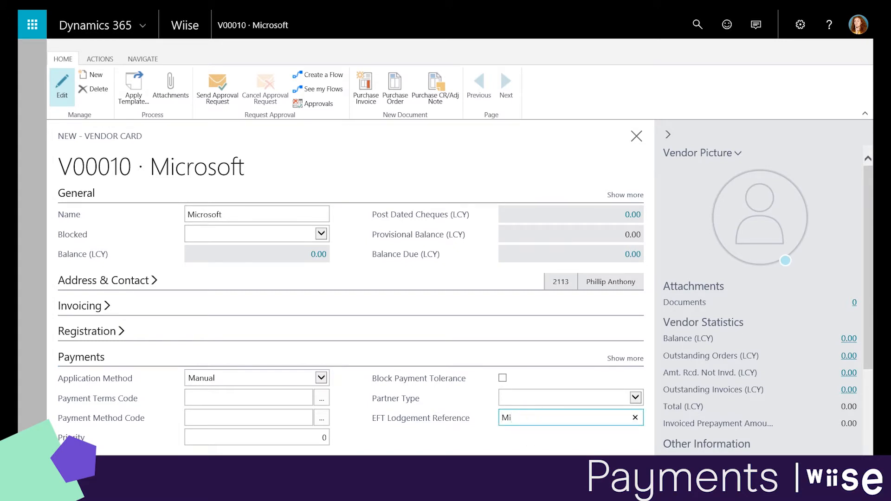
{"action": "type", "text": "cro1234"}
{"action": "key", "text": "Return"}
{"action": "left_click", "coordinate": [249, 418]}
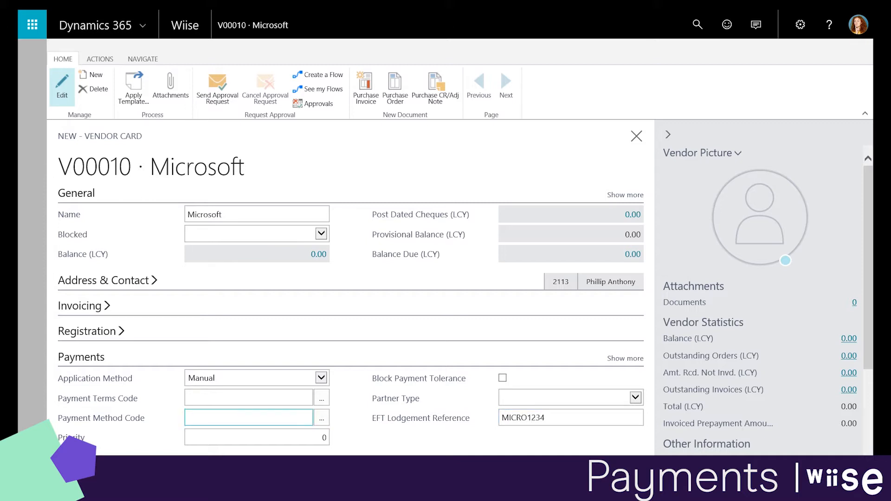
{"action": "left_click", "coordinate": [293, 417]}
{"action": "left_click", "coordinate": [322, 418]}
{"action": "left_click", "coordinate": [216, 322]}
Set payment terms to 14 DAYS and the vendor's priority to 1.
{"action": "left_click", "coordinate": [260, 397]}
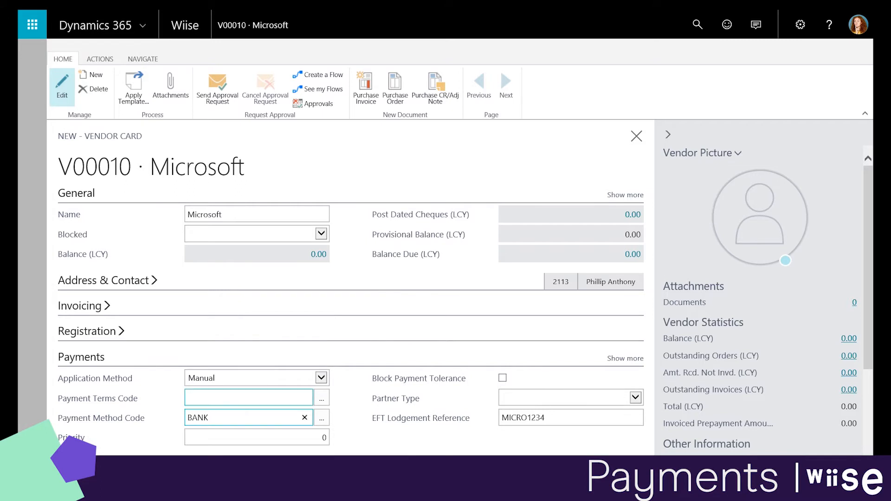
{"action": "left_click", "coordinate": [322, 397]}
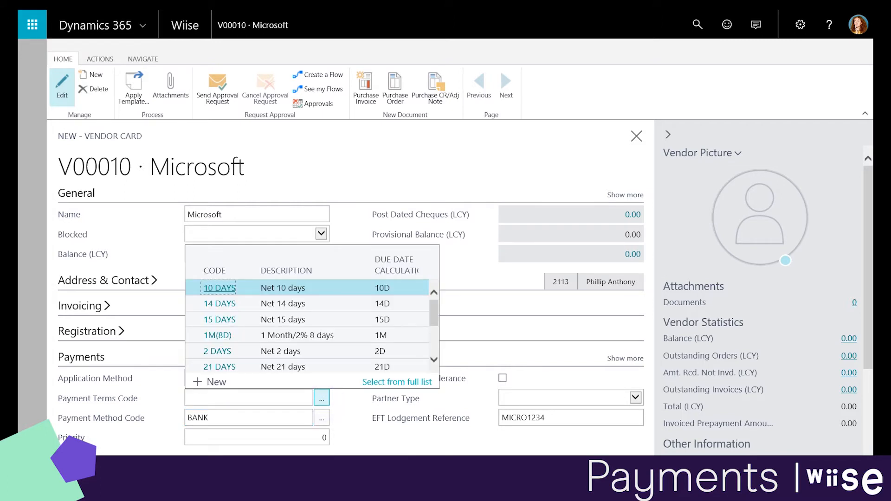
{"action": "left_click", "coordinate": [220, 304]}
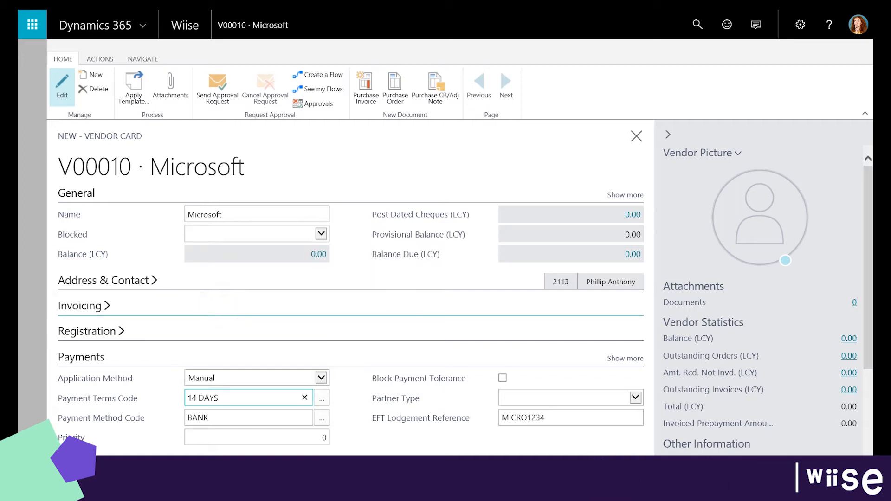
{"action": "left_click", "coordinate": [311, 438]}
{"action": "type", "text": "1"}
{"action": "key", "text": "Tab"}
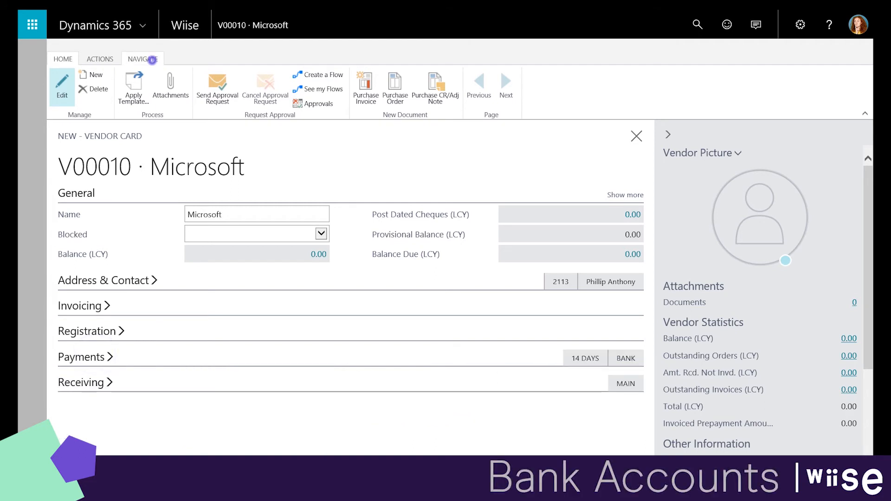
{"action": "left_click", "coordinate": [151, 60]}
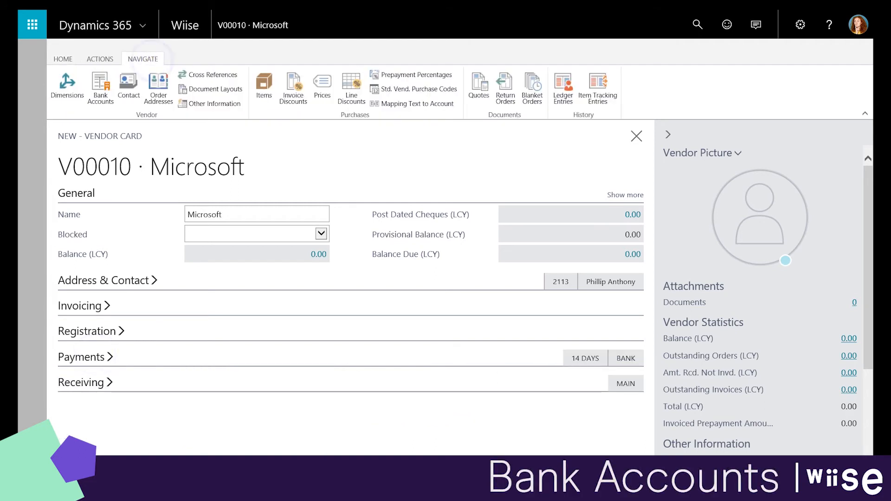
Create a new vendor bank account with code MICRO.
{"action": "left_click", "coordinate": [102, 88]}
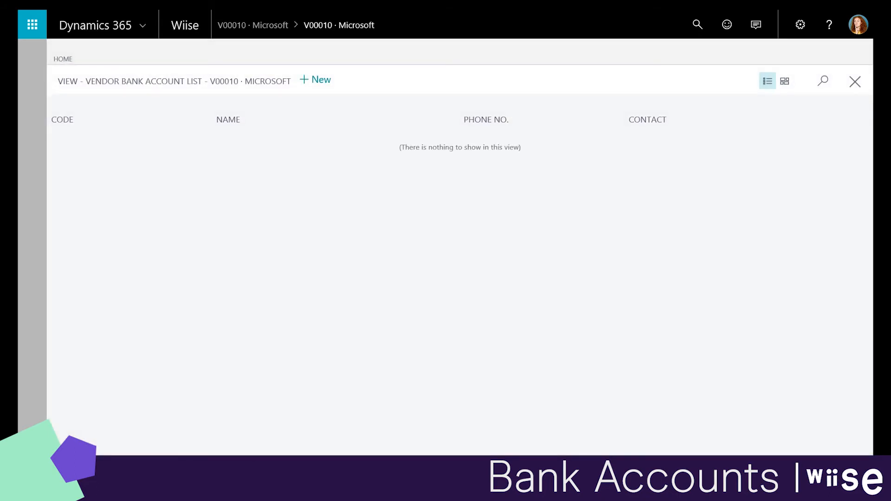
{"action": "left_click", "coordinate": [326, 78]}
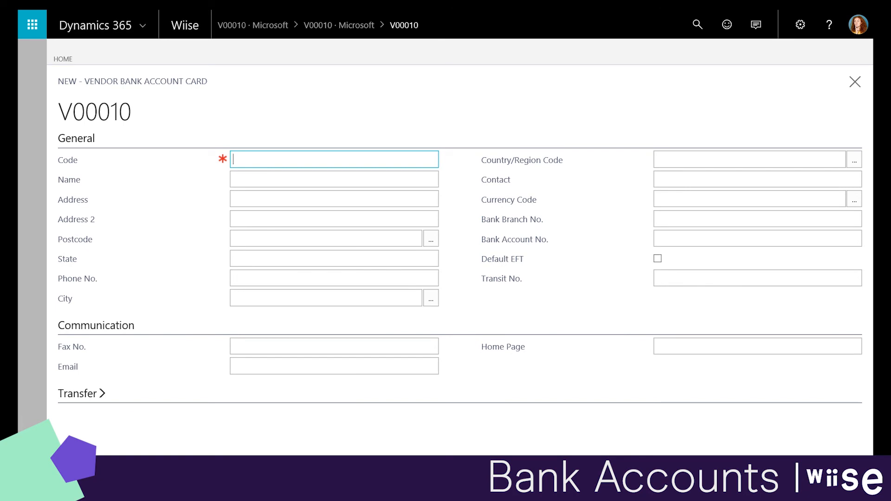
{"action": "type", "text": "Micro"}
{"action": "key", "text": "Tab"}
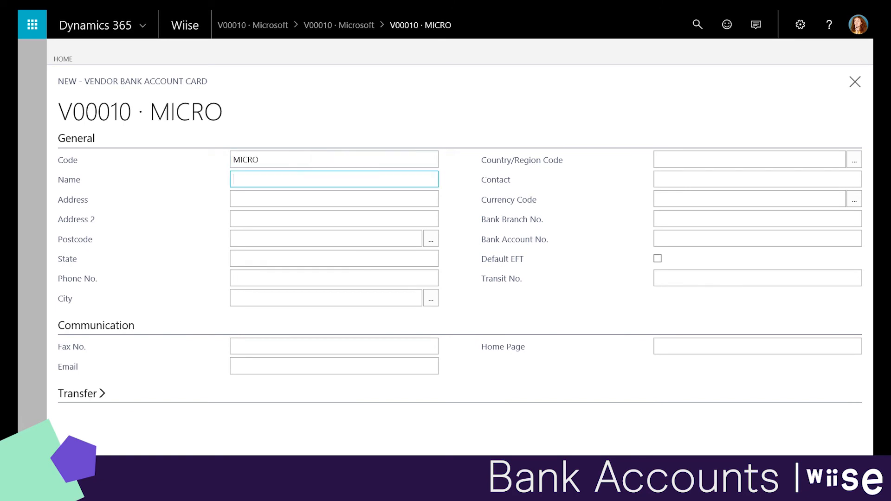
Enter the bank branch and account numbers, enable Default EFT, and return to the vendor card.
{"action": "left_click", "coordinate": [670, 222]}
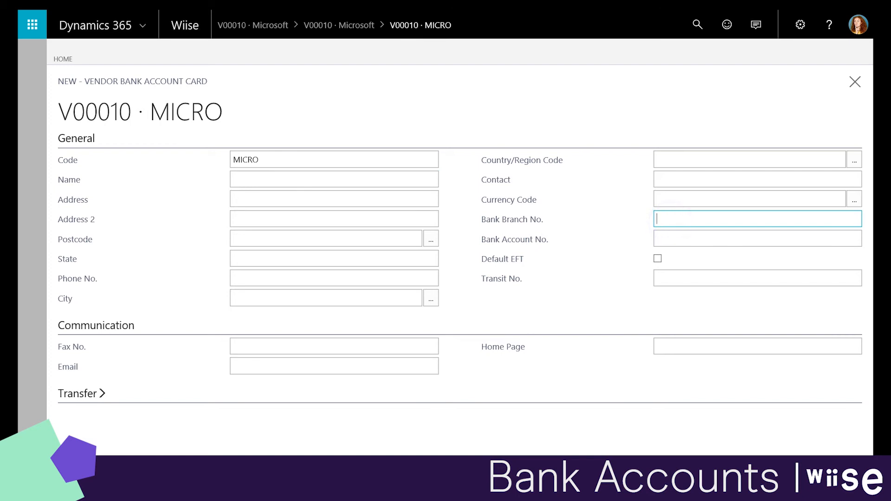
{"action": "type", "text": "#######"}
{"action": "key", "text": "Tab"}
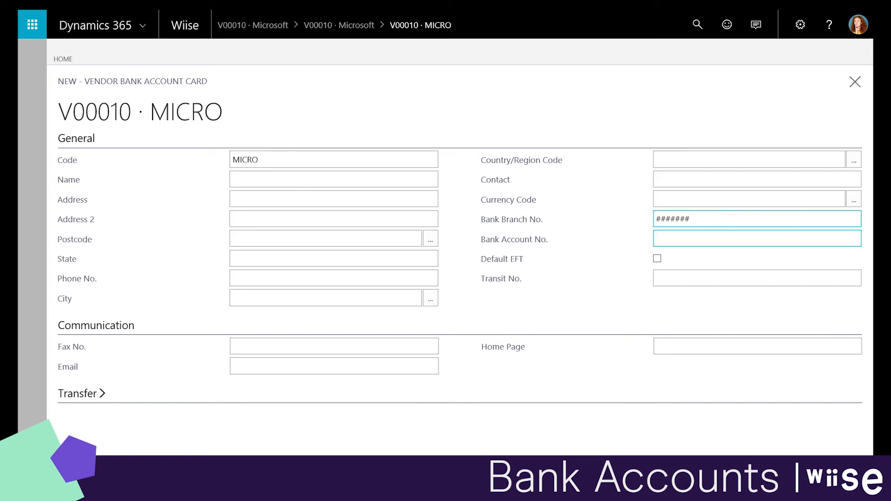
{"action": "type", "text": "##########"}
{"action": "key", "text": "Tab"}
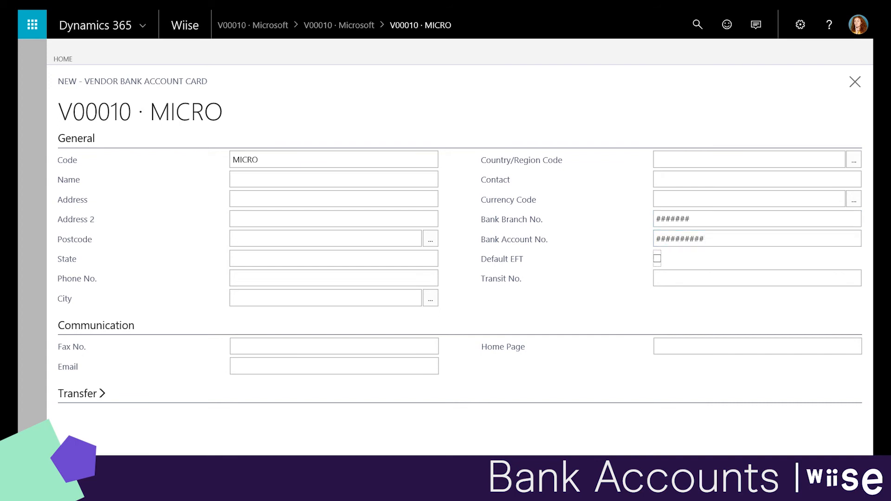
{"action": "left_click", "coordinate": [658, 260]}
{"action": "left_click", "coordinate": [19, 221]}
{"action": "left_click", "coordinate": [19, 222]}
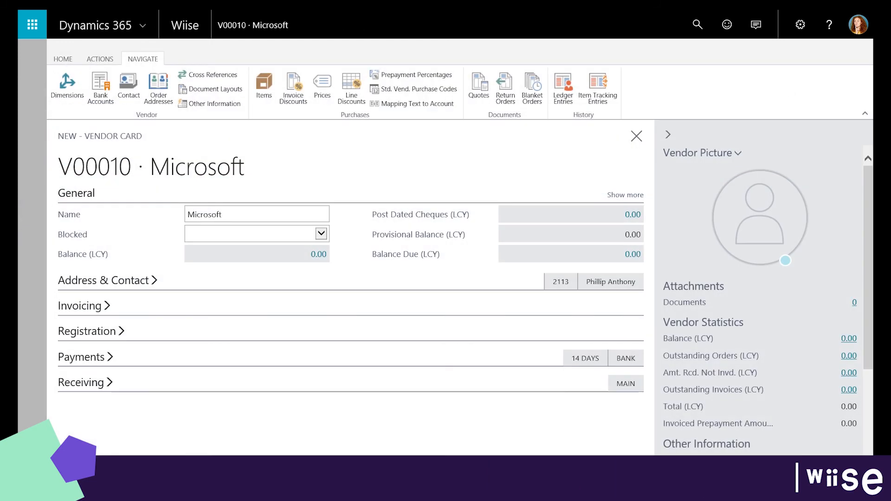
Import a vendor picture, choosing the JPG image on the Desktop.
{"action": "left_click", "coordinate": [732, 152]}
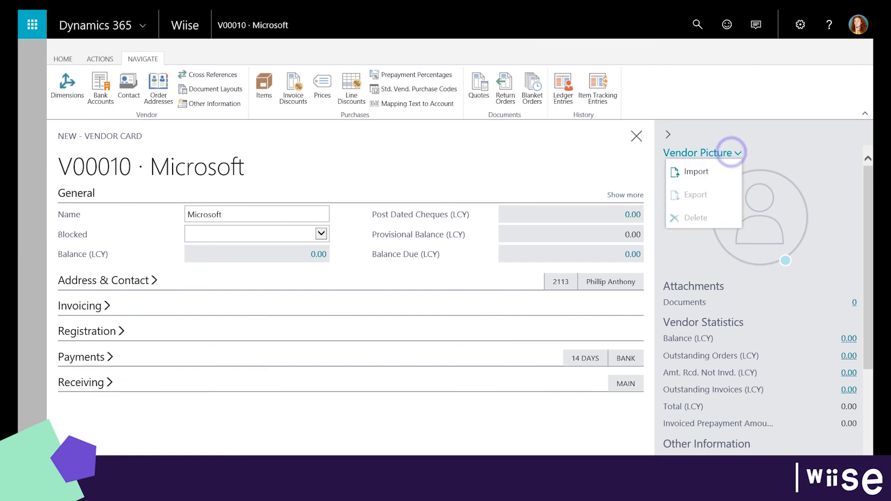
{"action": "left_click", "coordinate": [708, 163]}
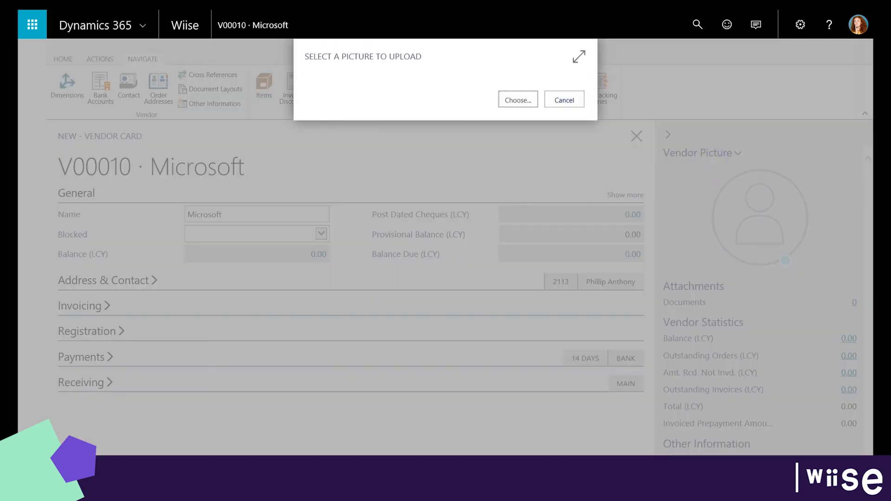
{"action": "left_click", "coordinate": [517, 99]}
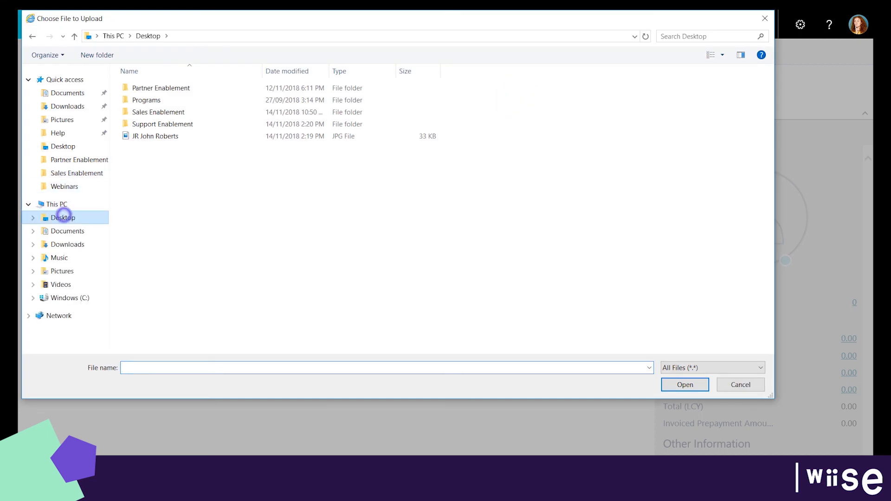
{"action": "double_click", "coordinate": [169, 136]}
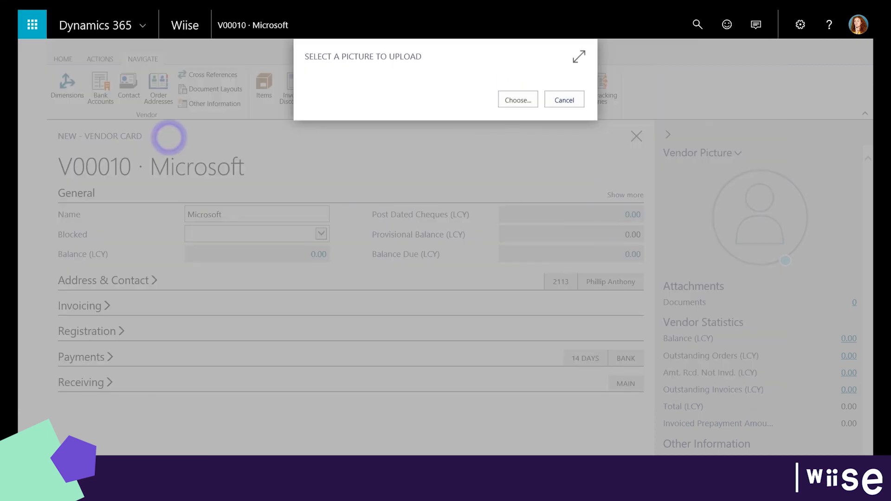